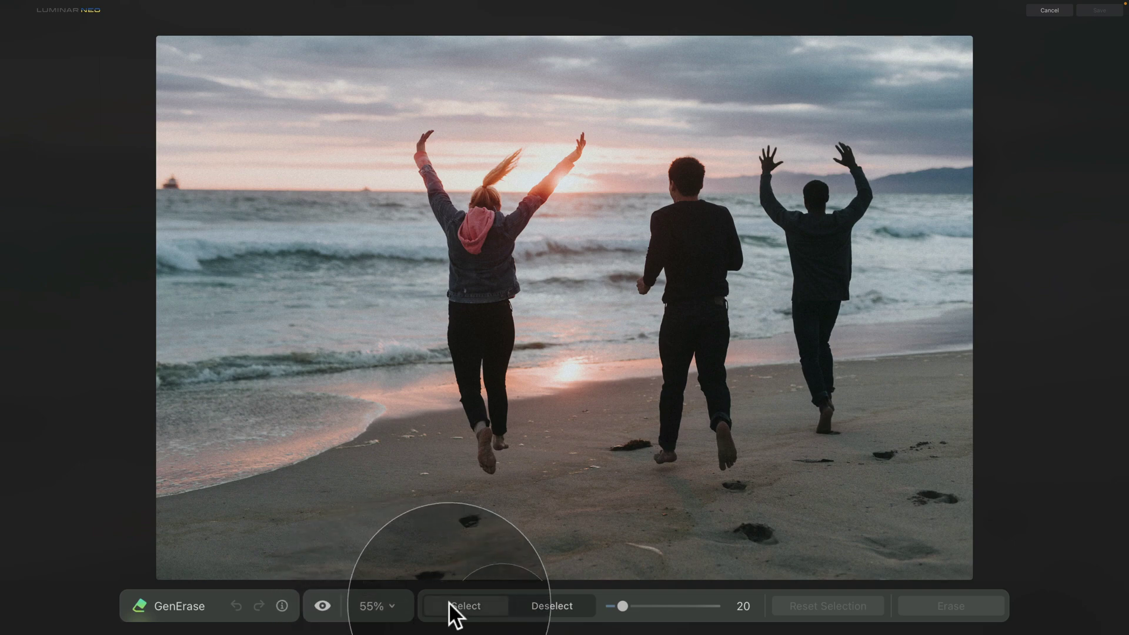
- Switch the GenErase brush mode and enlarge the brush size from 20 to 40
left_click(547, 605)
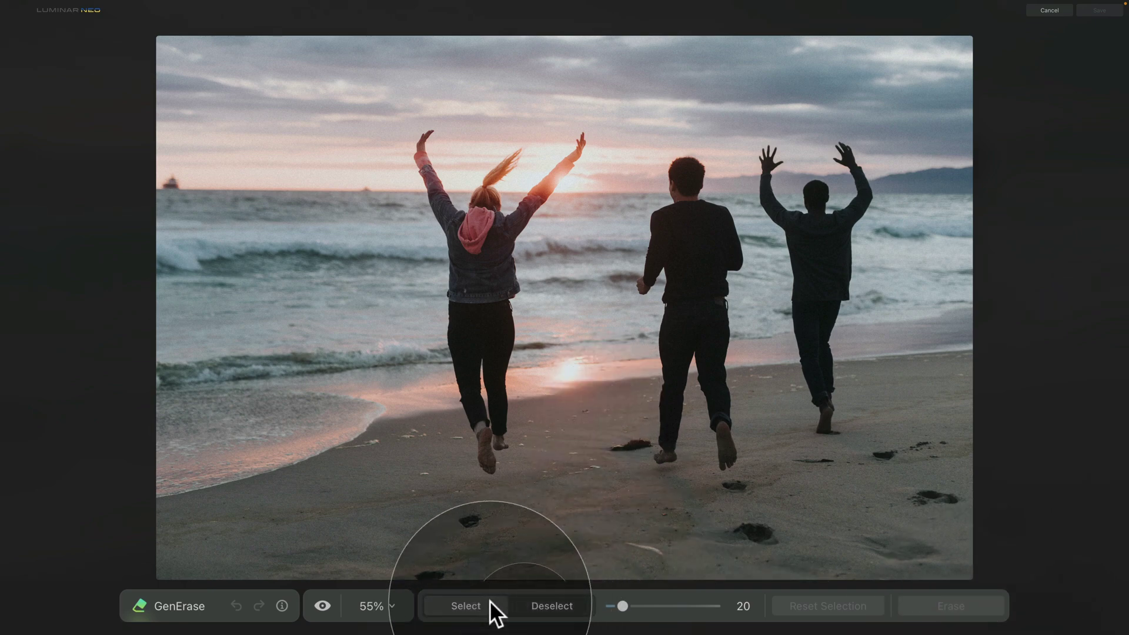
left_click_drag(622, 607, 648, 607)
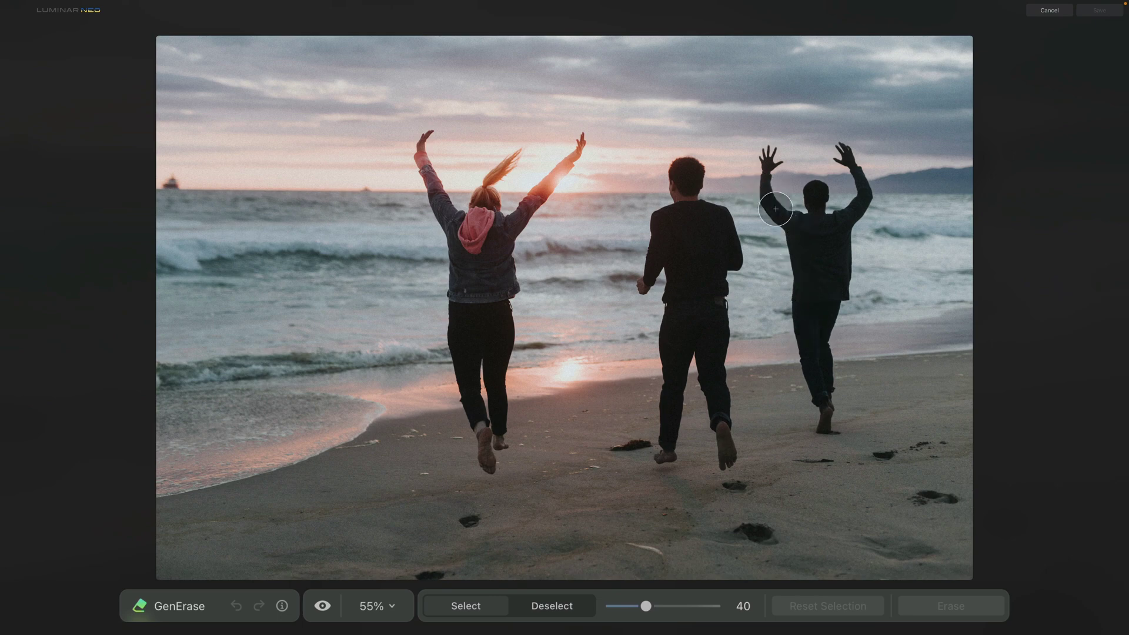
- Paint the red mask over the right-hand jumping man, from raised hand to legs
mouse_move(770, 154)
left_mouse_down()
mouse_move(781, 220)
mouse_move(777, 212)
mouse_move(811, 190)
left_mouse_up()
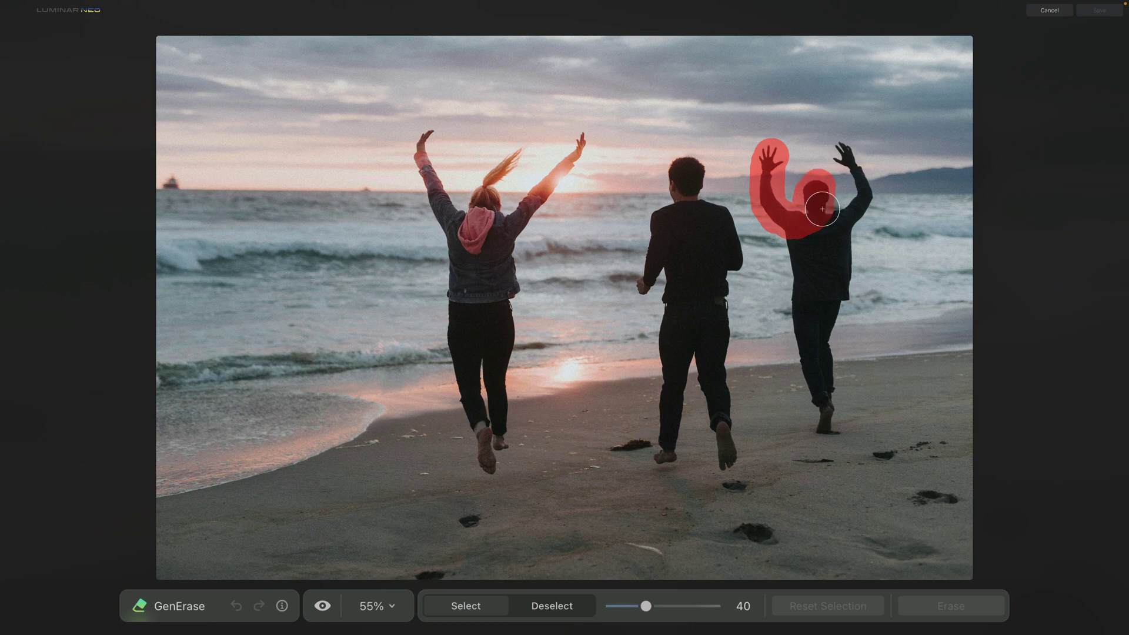
mouse_move(824, 210)
left_mouse_down()
mouse_move(859, 211)
mouse_move(838, 144)
left_mouse_up()
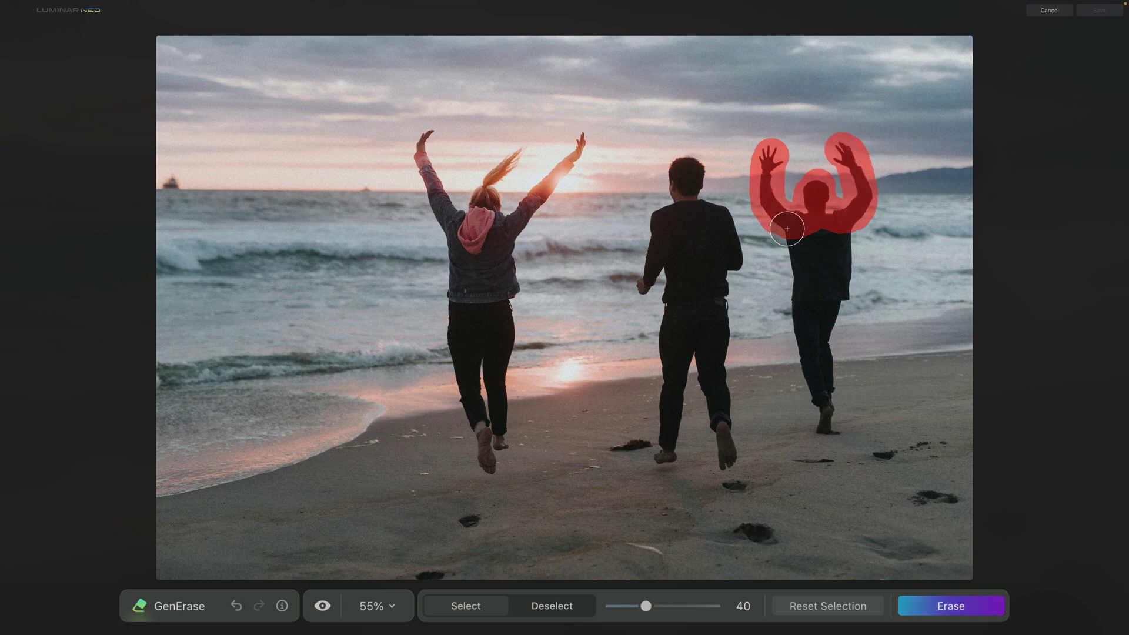
mouse_move(794, 238)
left_mouse_down()
mouse_move(806, 382)
mouse_move(831, 430)
mouse_move(843, 230)
mouse_move(824, 231)
mouse_move(818, 259)
mouse_move(808, 353)
left_mouse_up()
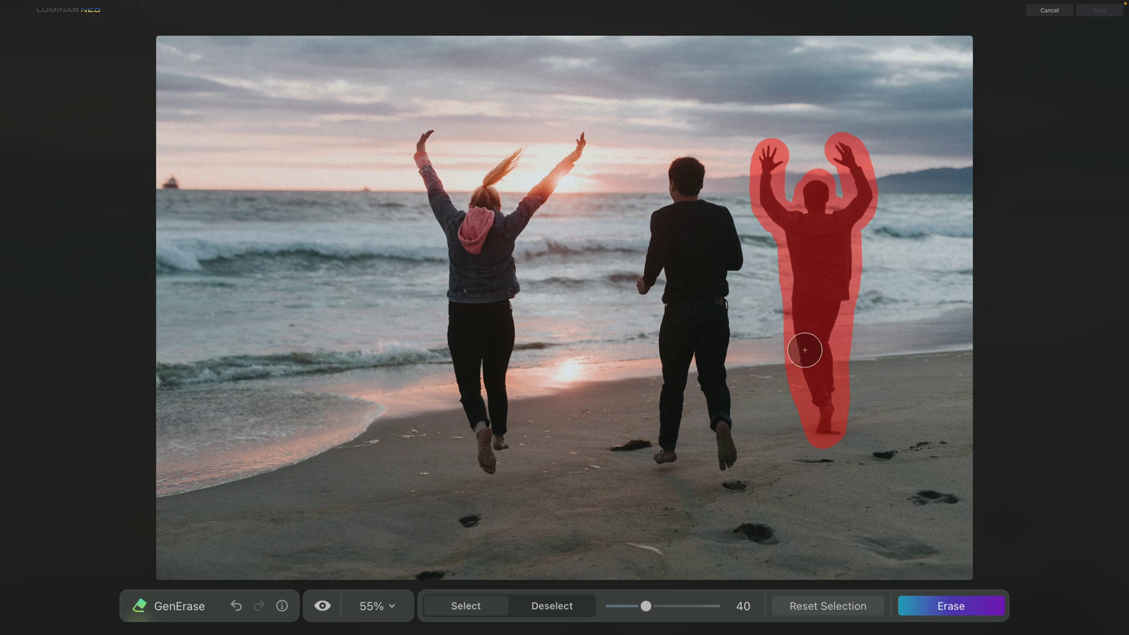
left_click_drag(804, 352, 814, 427)
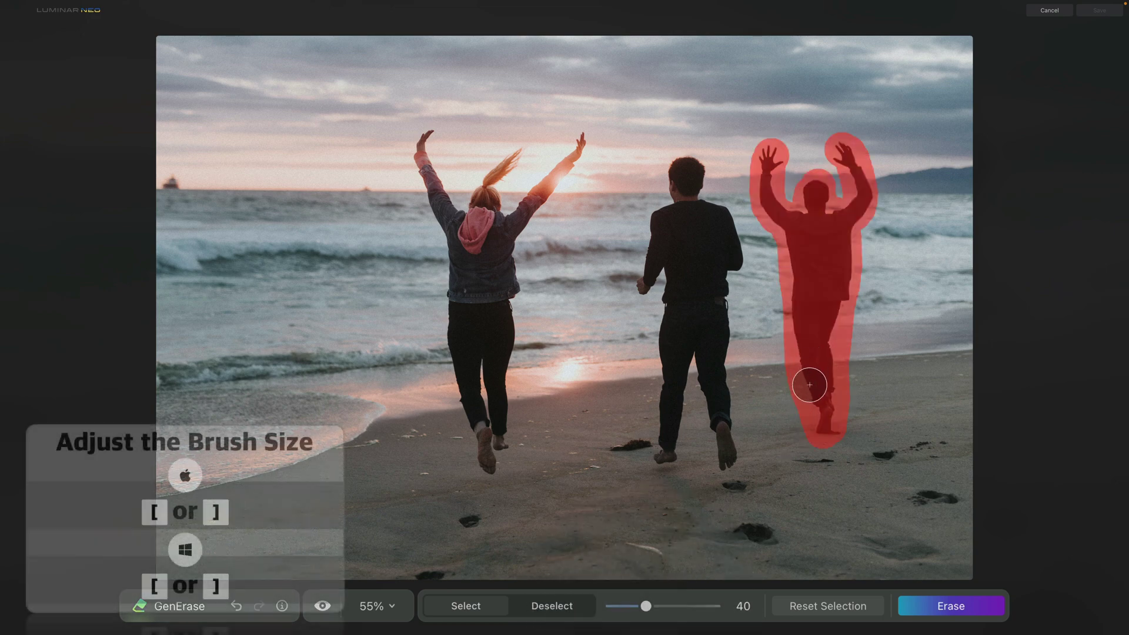
- Mask the footprints below and right of him with a smaller brush, then erase
key("bracketleft")
key("bracketleft")
key("bracketleft")
key("bracketleft")
key("bracketleft")
key("bracketleft")
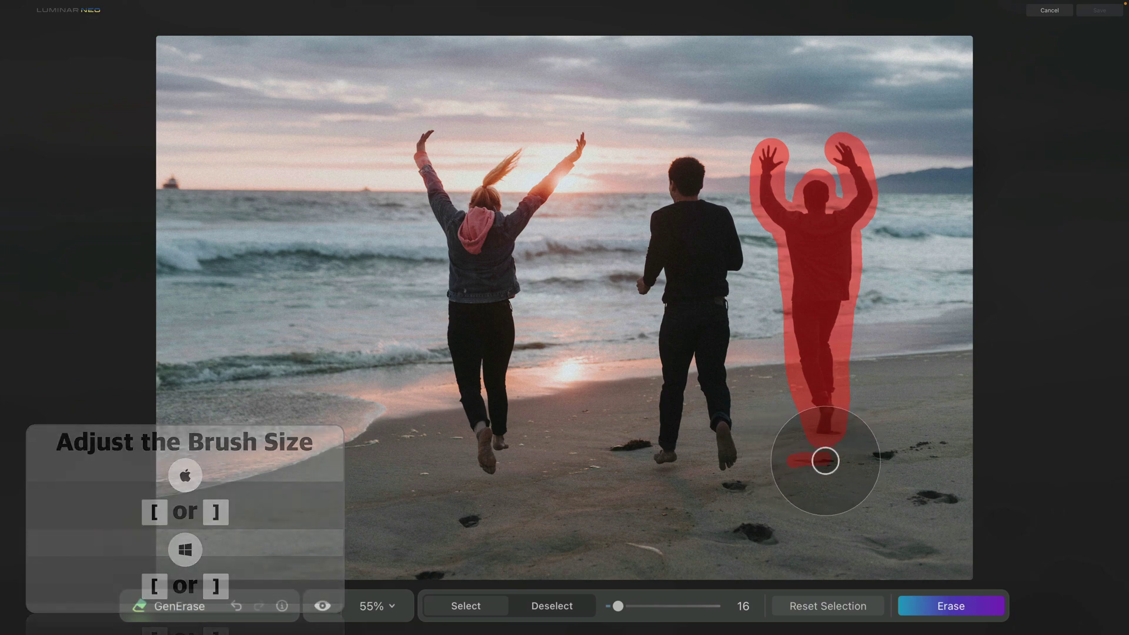
left_click_drag(830, 460, 818, 467)
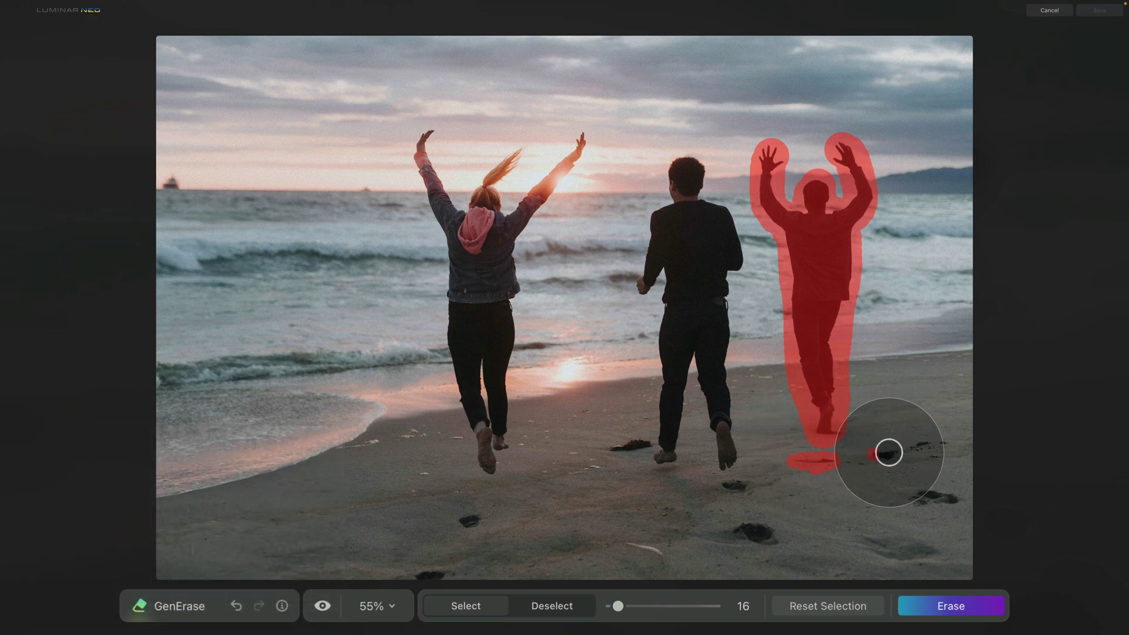
left_click(884, 458)
mouse_move(888, 457)
left_mouse_down()
mouse_move(944, 439)
mouse_move(940, 457)
left_mouse_up()
key("bracketright")
key("bracketright")
key("bracketright")
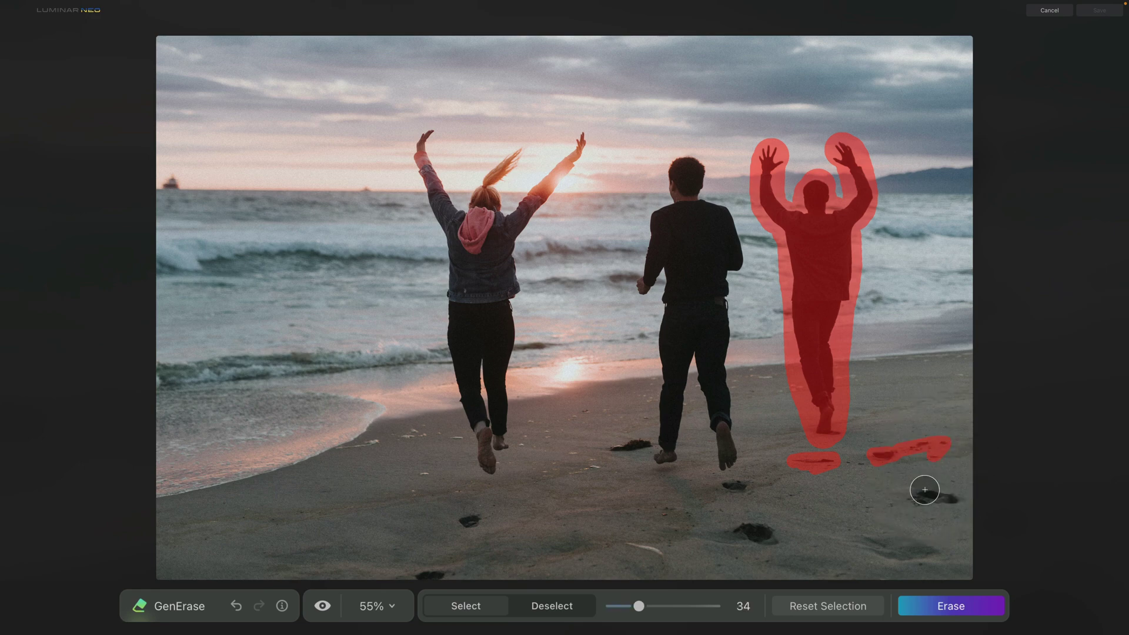
left_click_drag(922, 494, 947, 495)
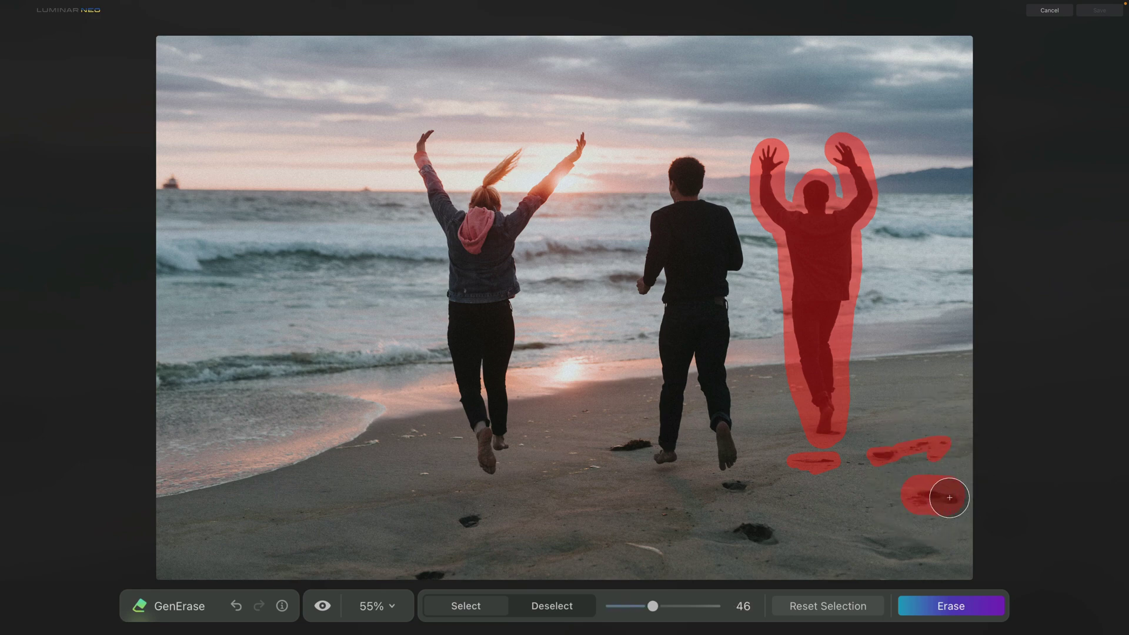
key("bracketleft")
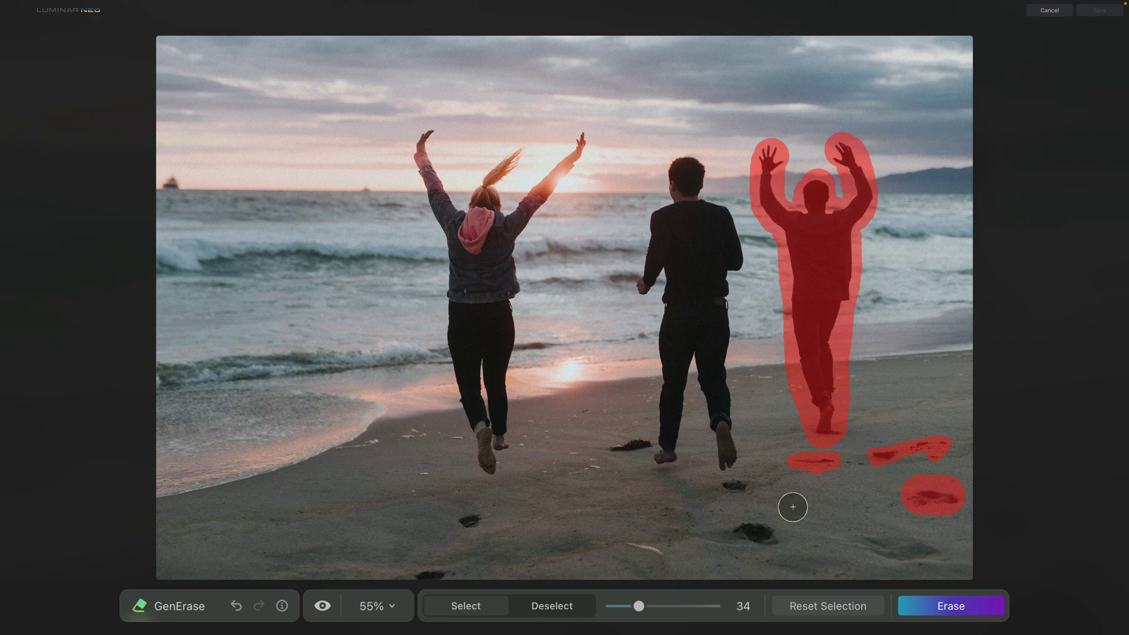
left_click(993, 606)
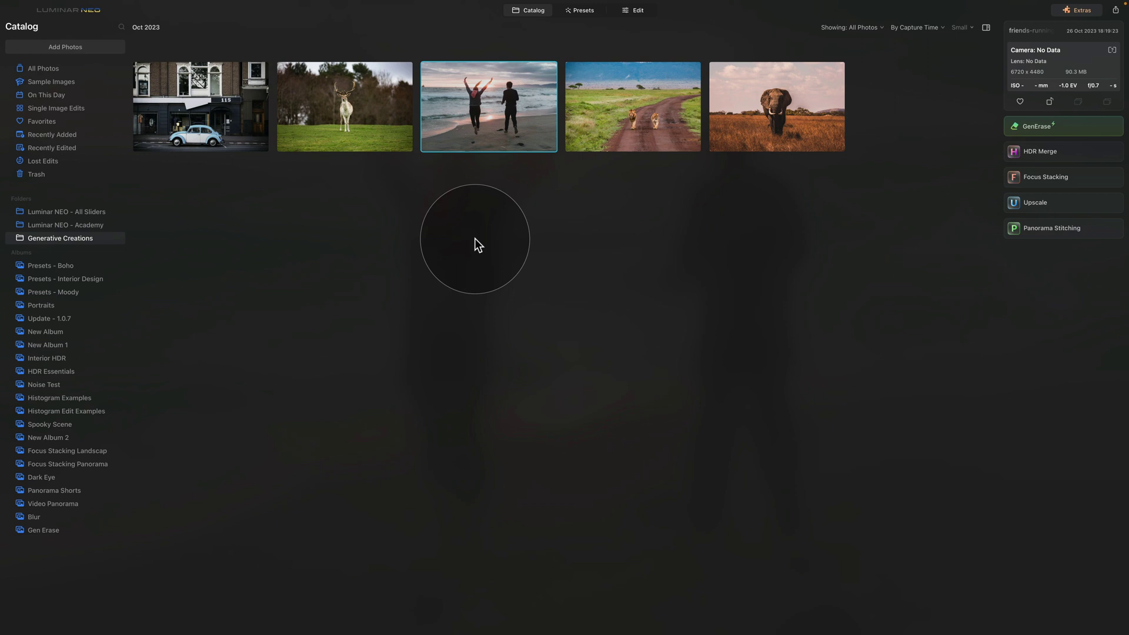
- In the Gen Erase album, preview the original two-deer and edited single-deer photos
left_click(78, 530)
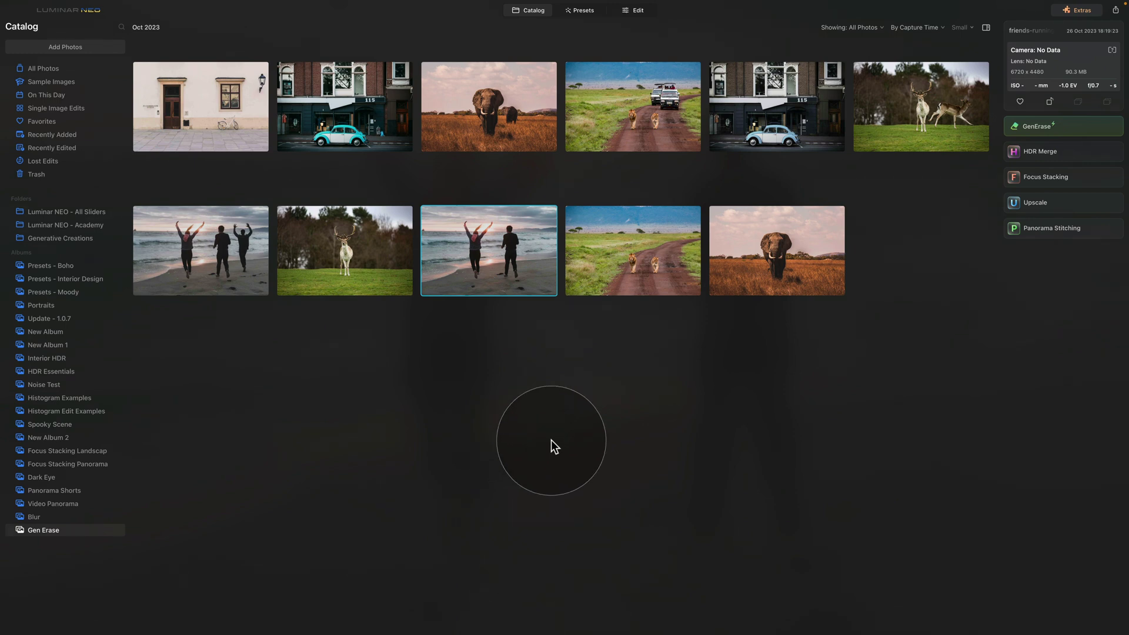
left_click(903, 138)
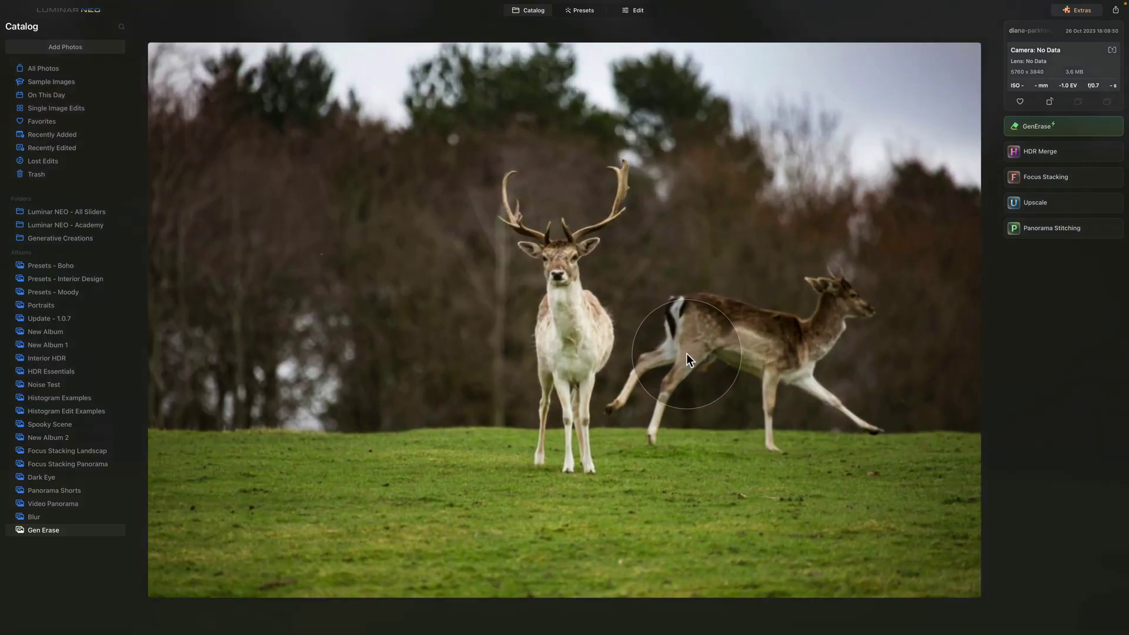
double_click(778, 361)
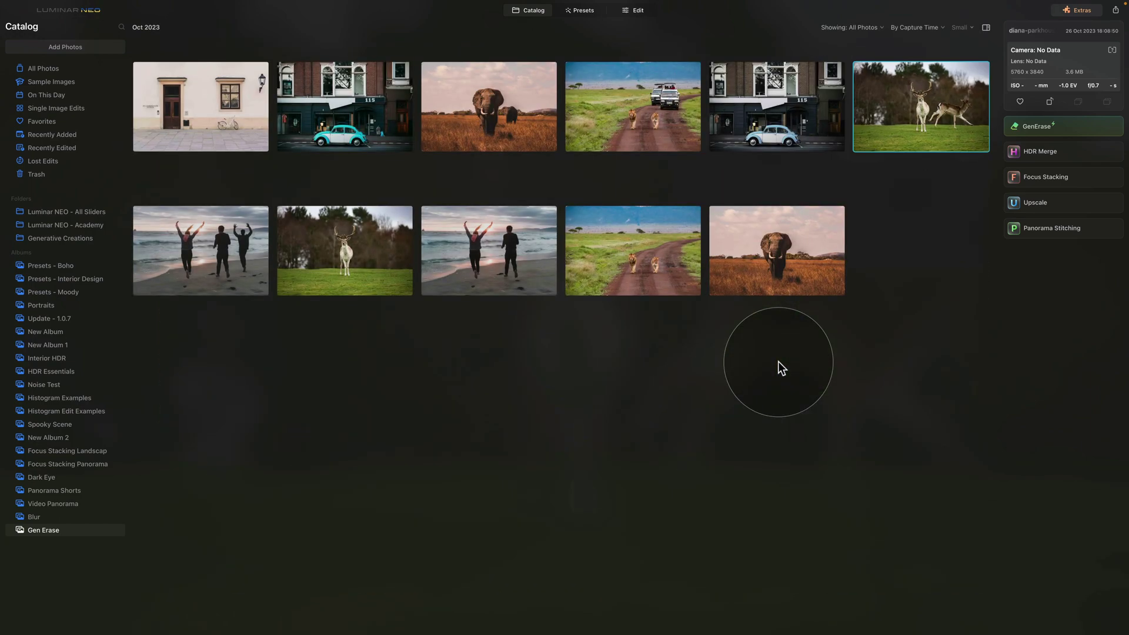
double_click(354, 249)
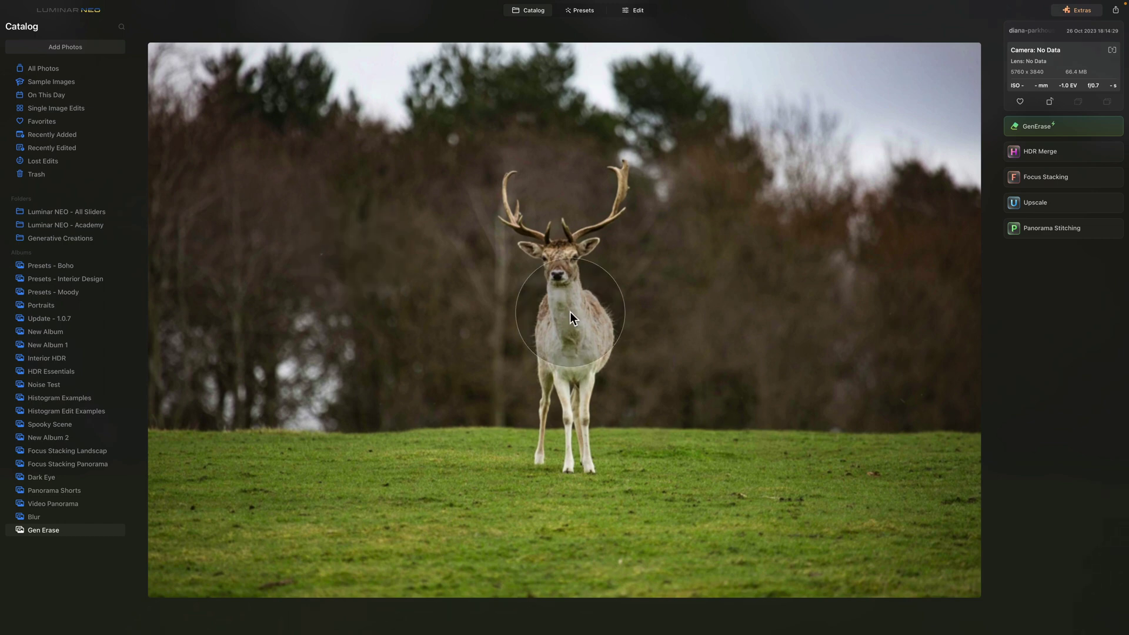
double_click(811, 343)
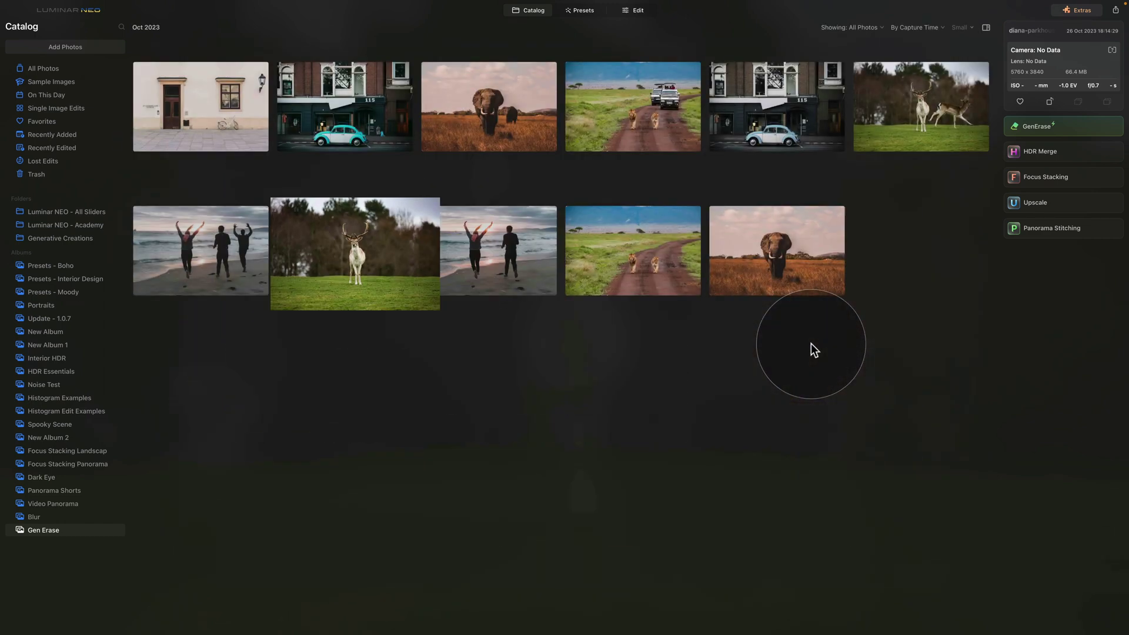
- Preview the original elephant photo and the edited single-elephant version
double_click(506, 121)
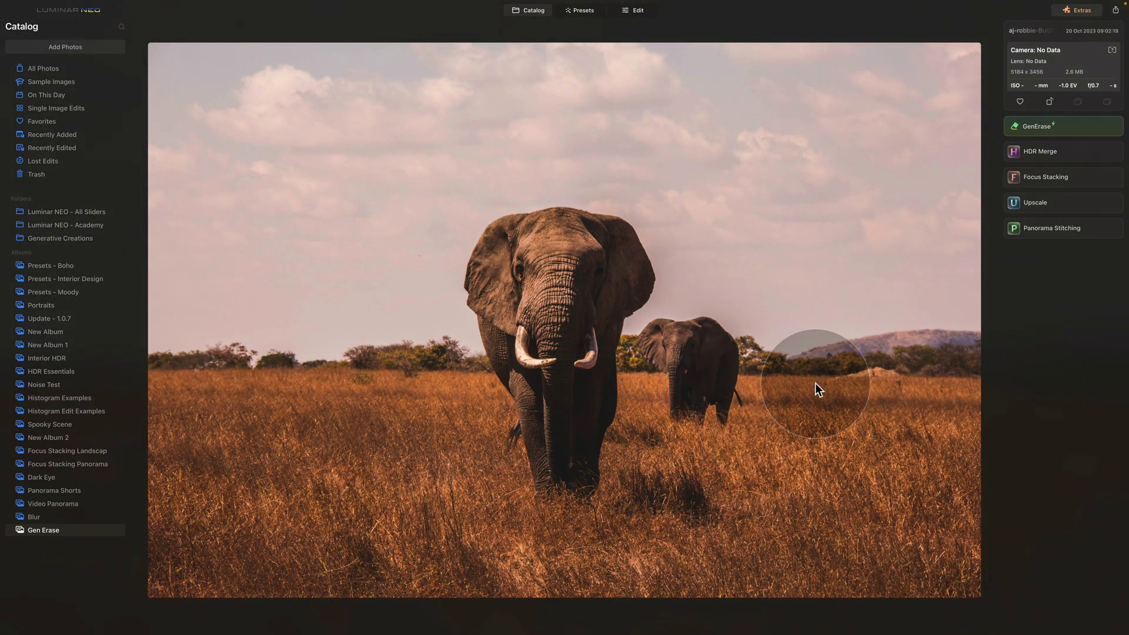
double_click(738, 333)
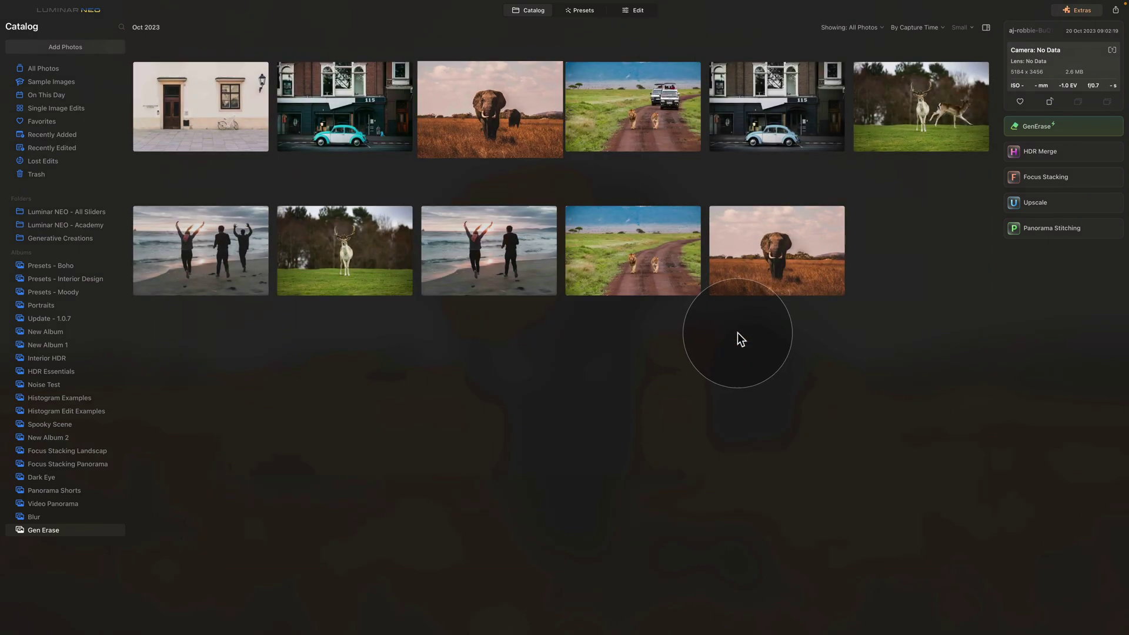
double_click(775, 229)
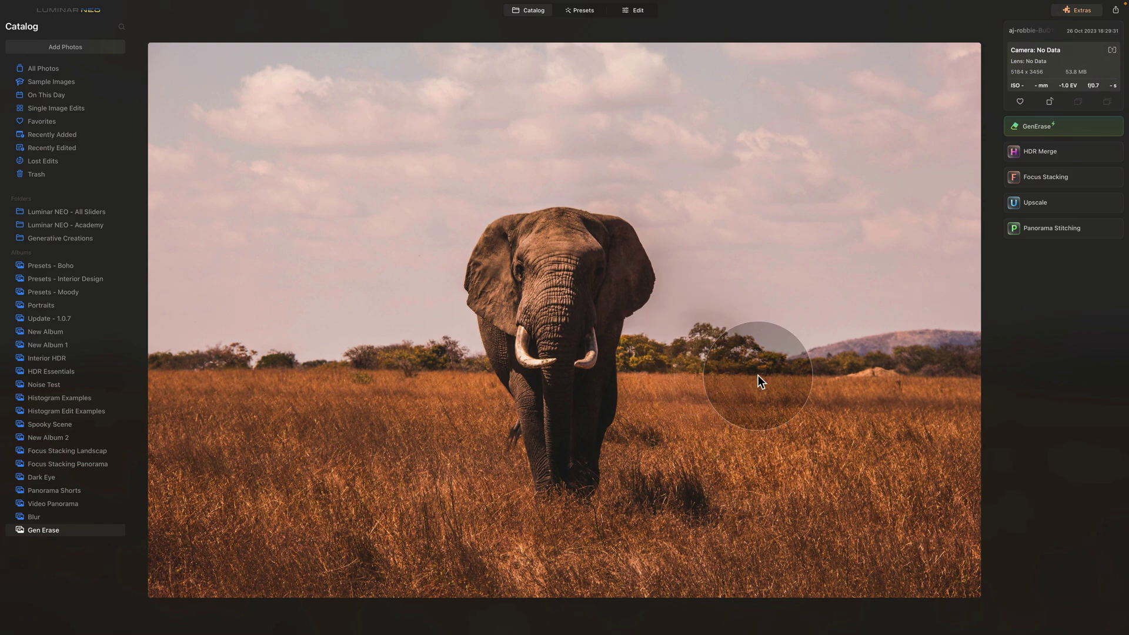
double_click(735, 362)
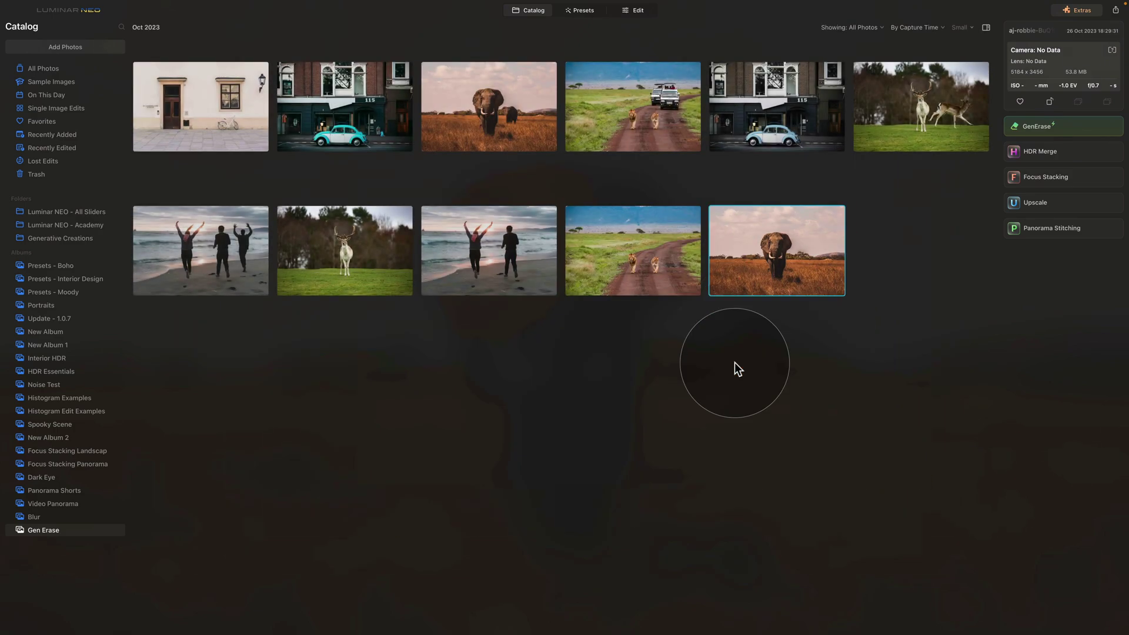
- Compare the original turquoise car photo with the second car photo
double_click(320, 111)
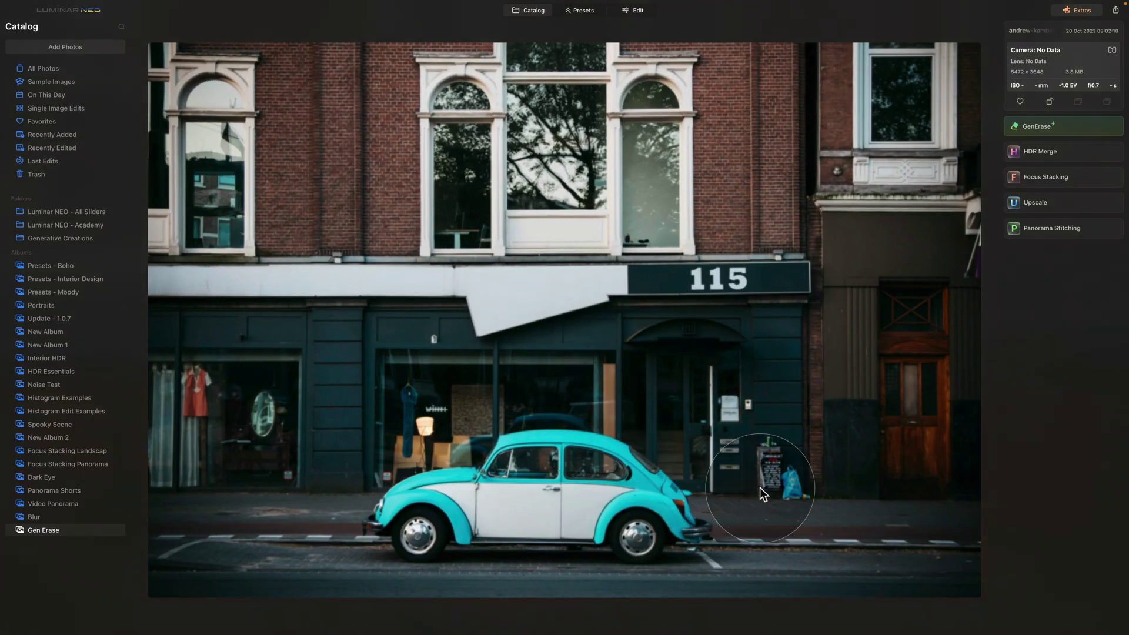
double_click(809, 497)
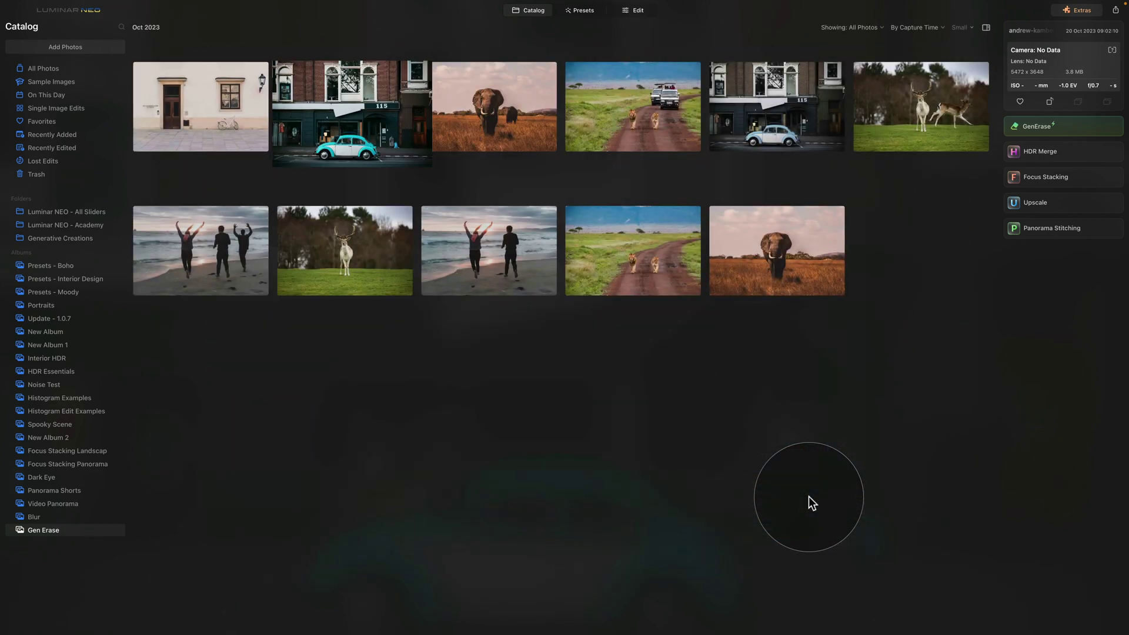
double_click(749, 104)
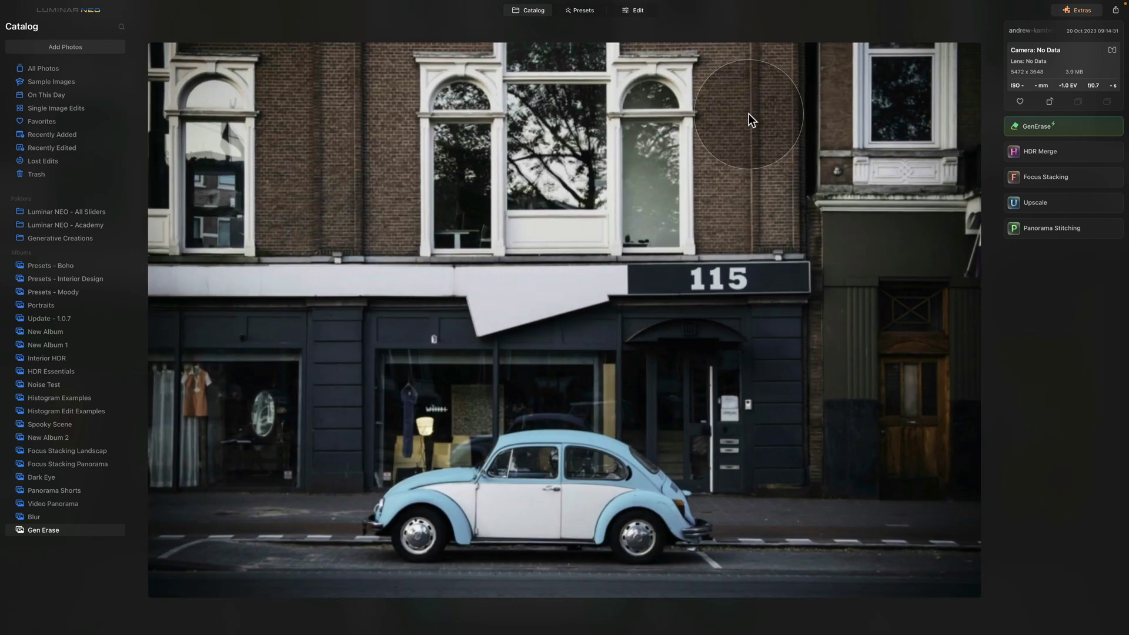
double_click(833, 499)
- Preview the lions photo with safari vehicles, then select the edited version without them
left_click(656, 104)
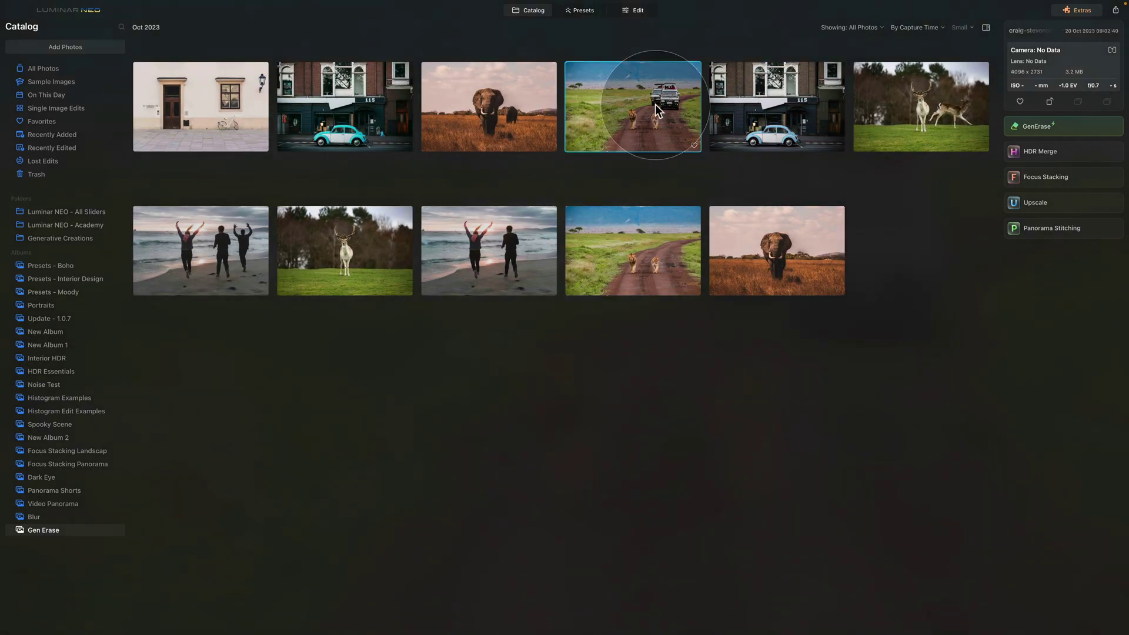
double_click(656, 105)
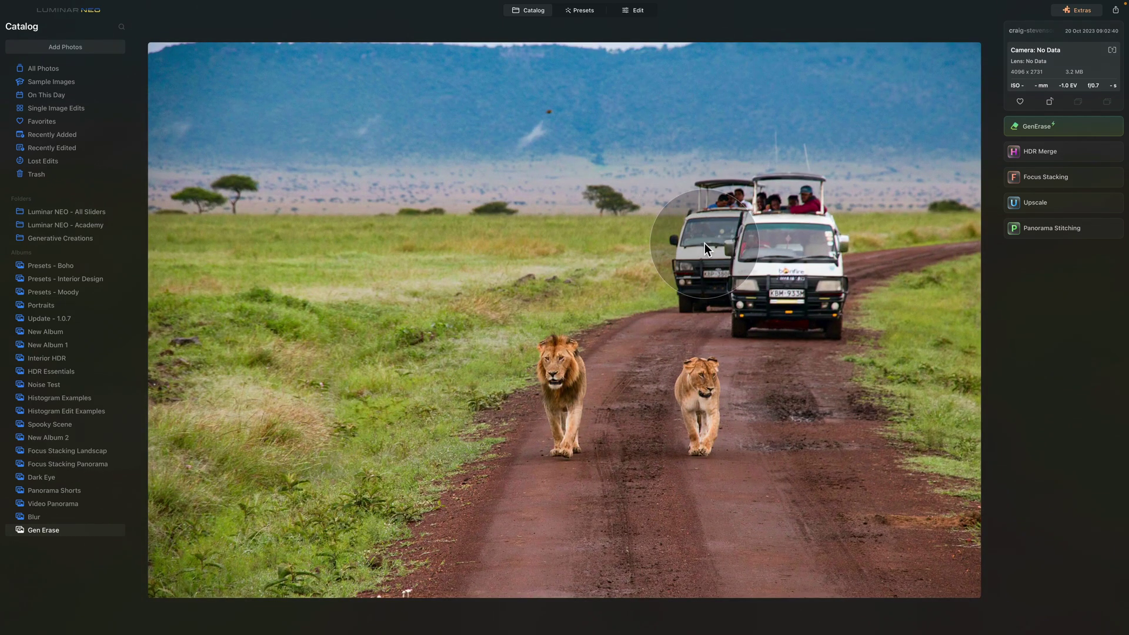
double_click(758, 232)
left_click(653, 268)
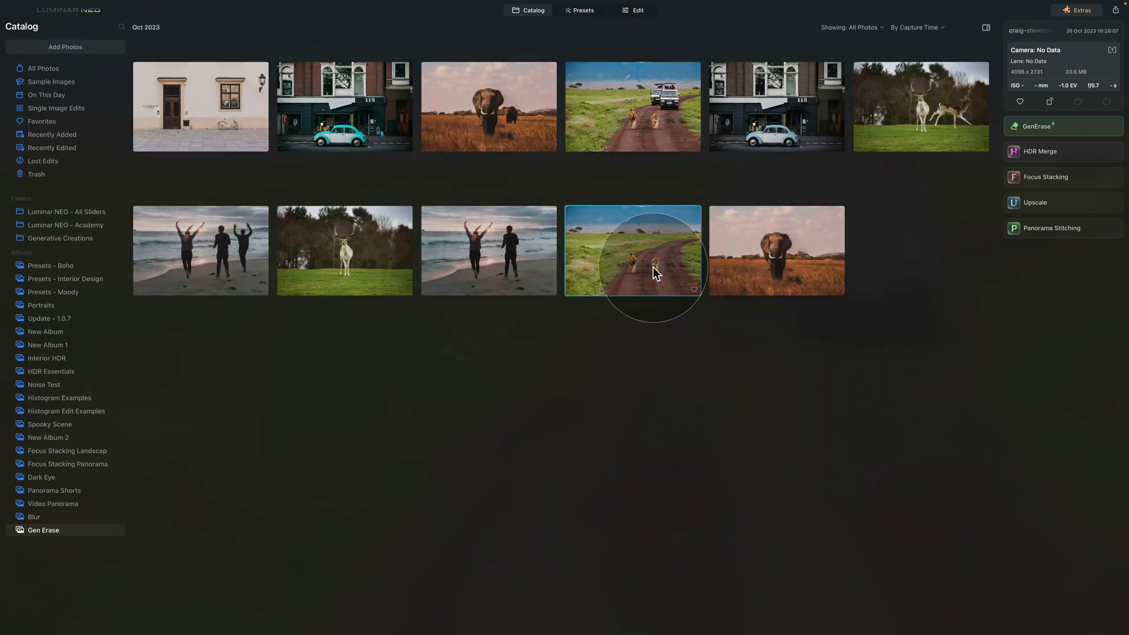
- Open the edited lions photo without vehicles at full size
double_click(653, 267)
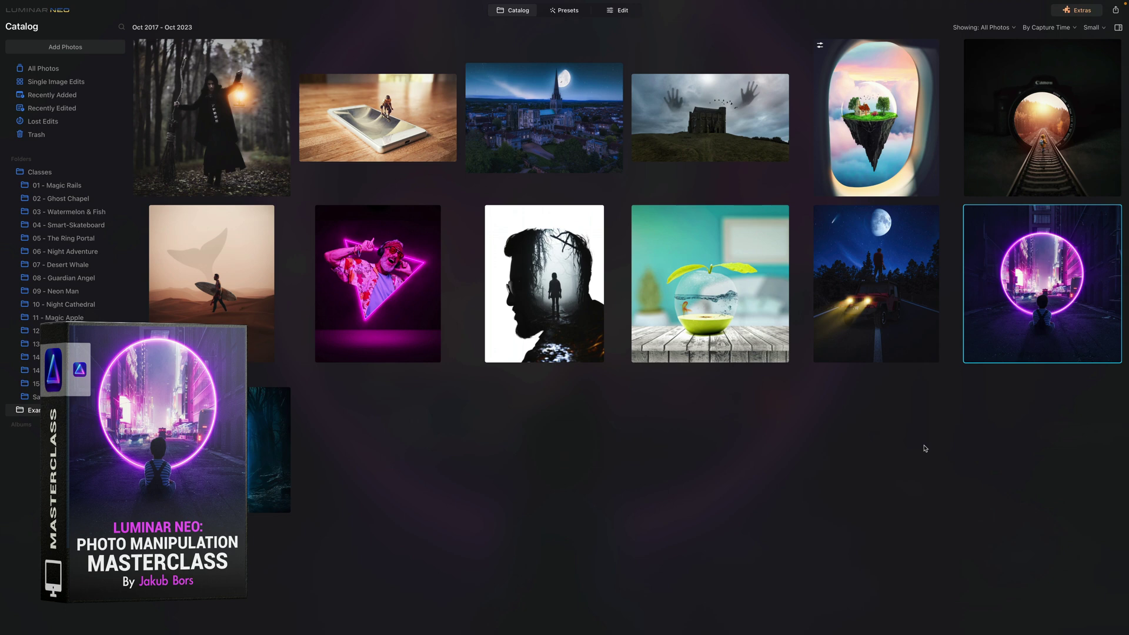
left_click(882, 88)
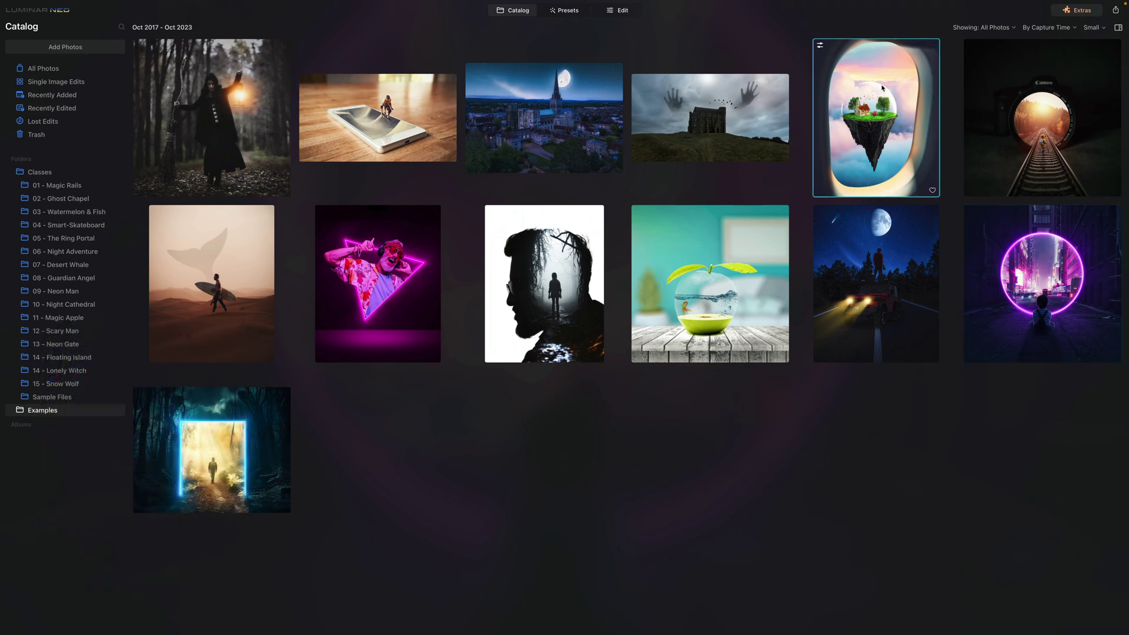
double_click(882, 89)
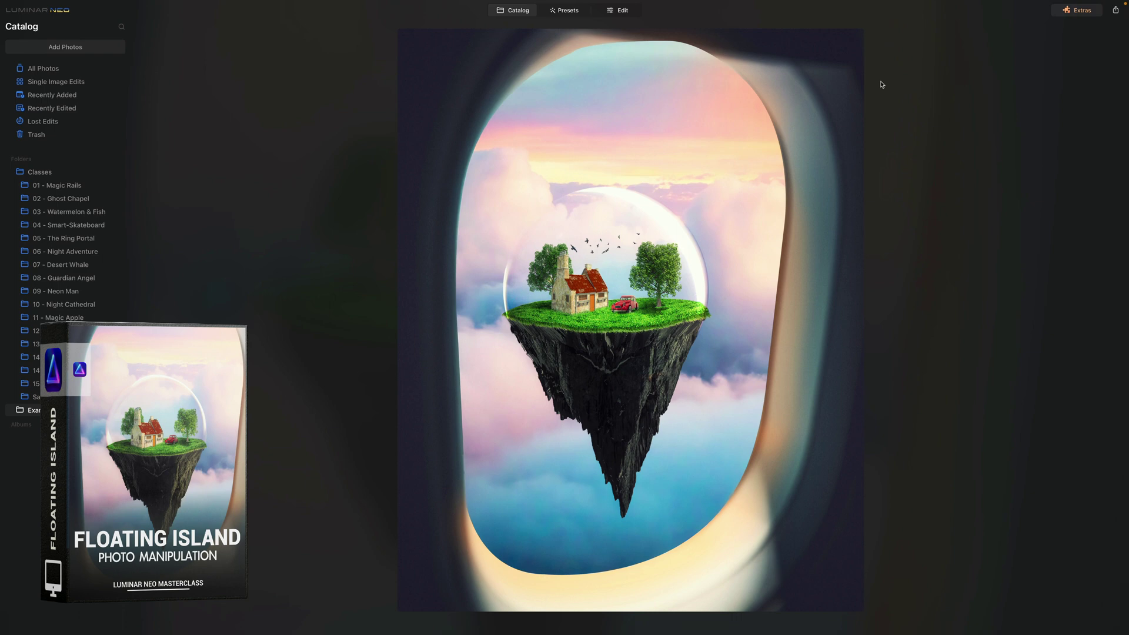
double_click(713, 314)
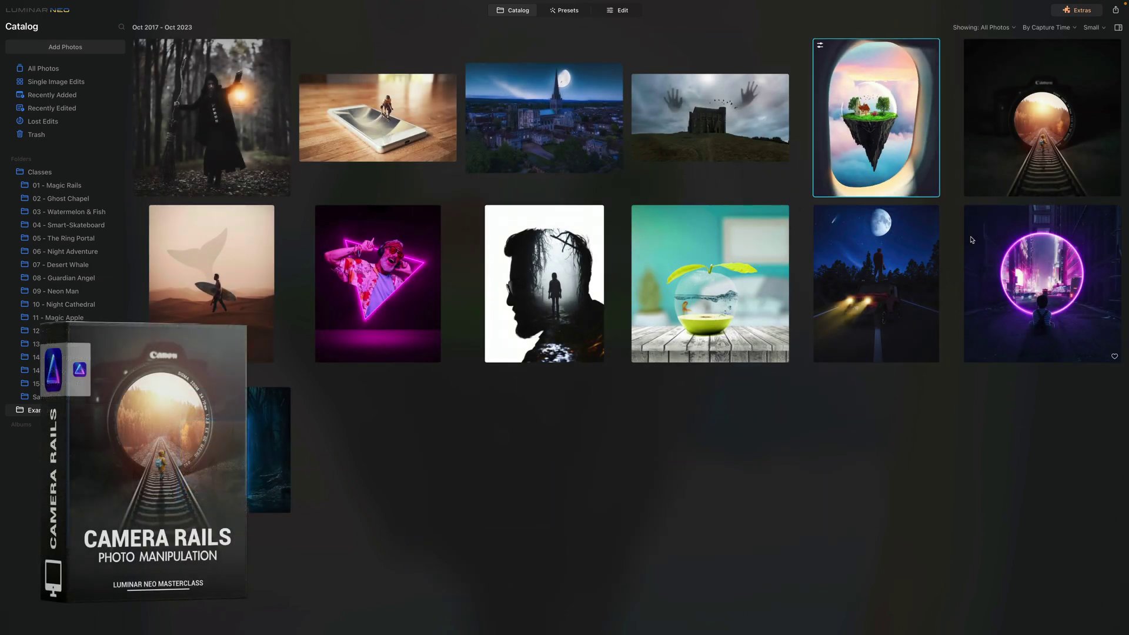
double_click(993, 151)
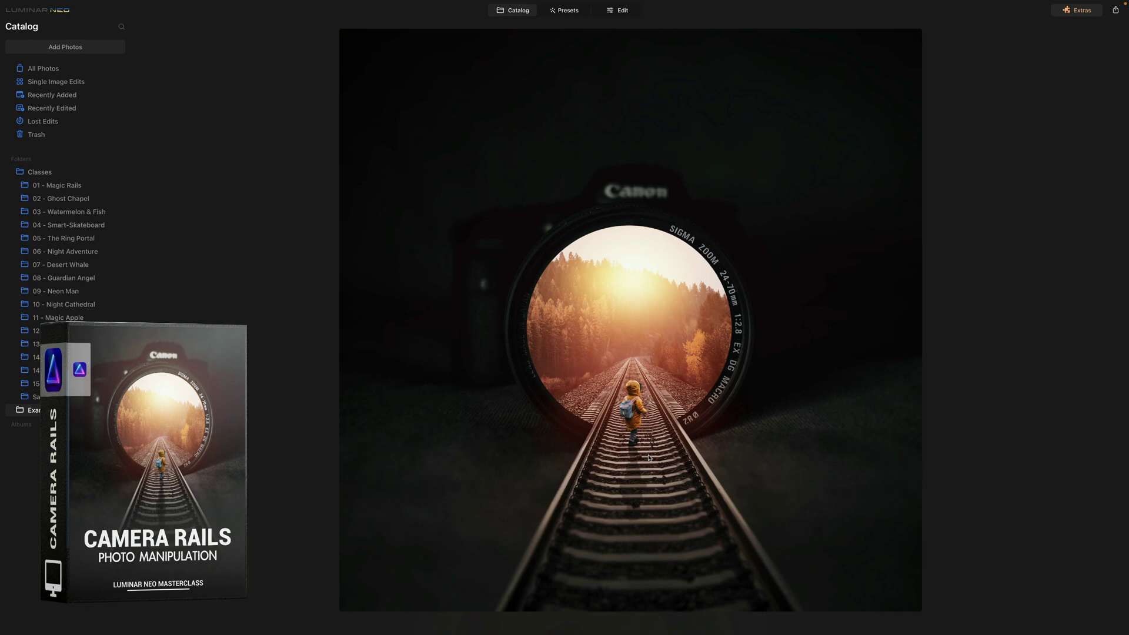
double_click(649, 459)
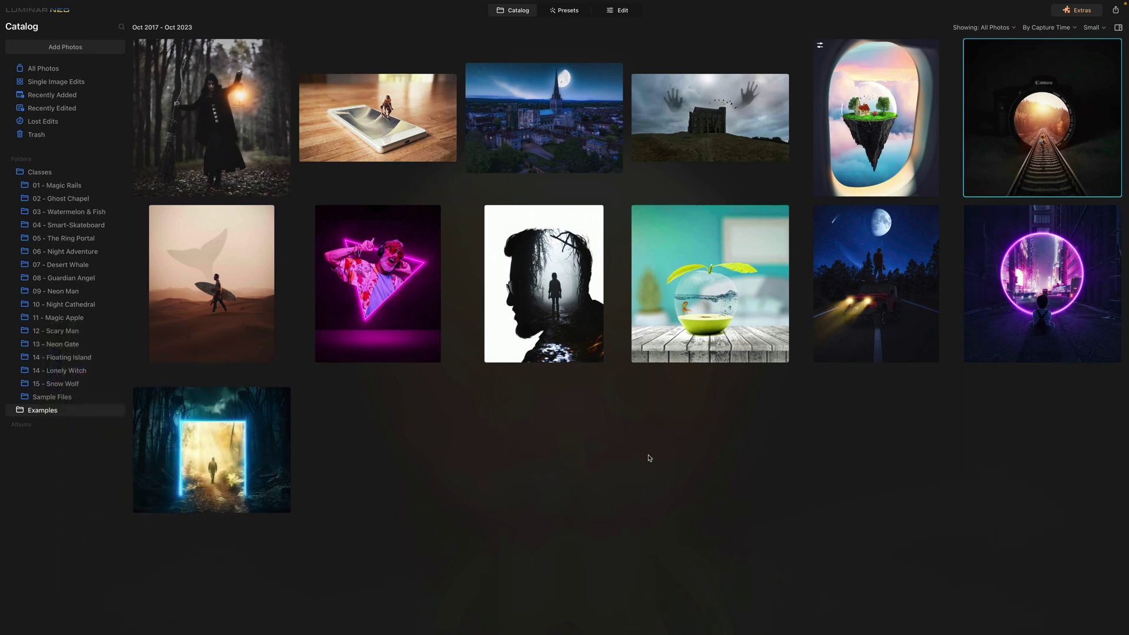
double_click(992, 337)
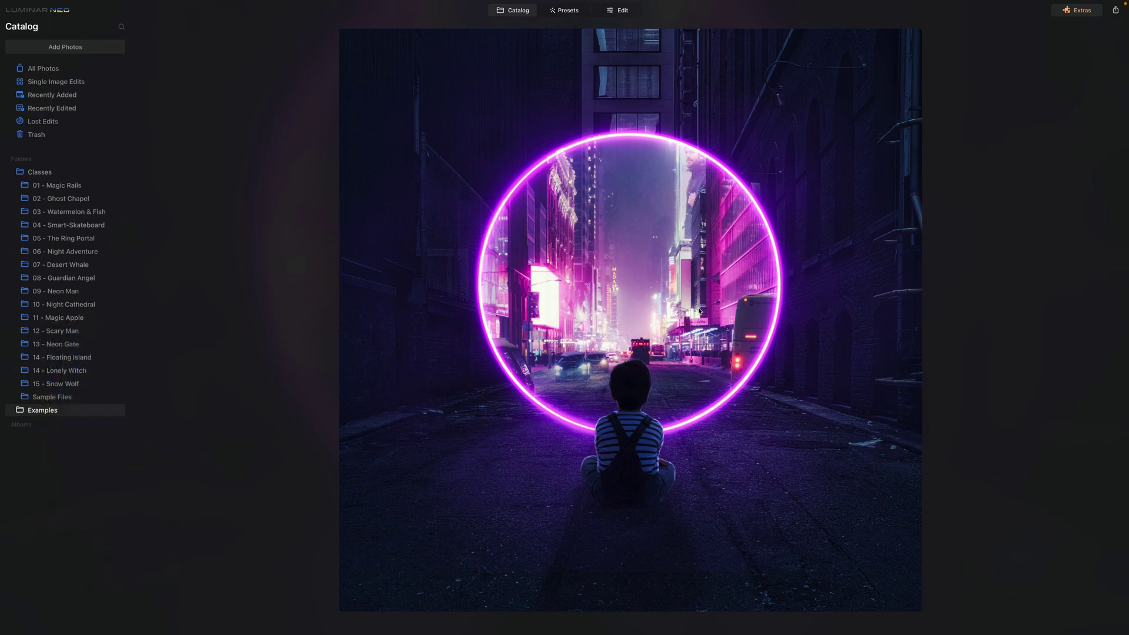
double_click(700, 311)
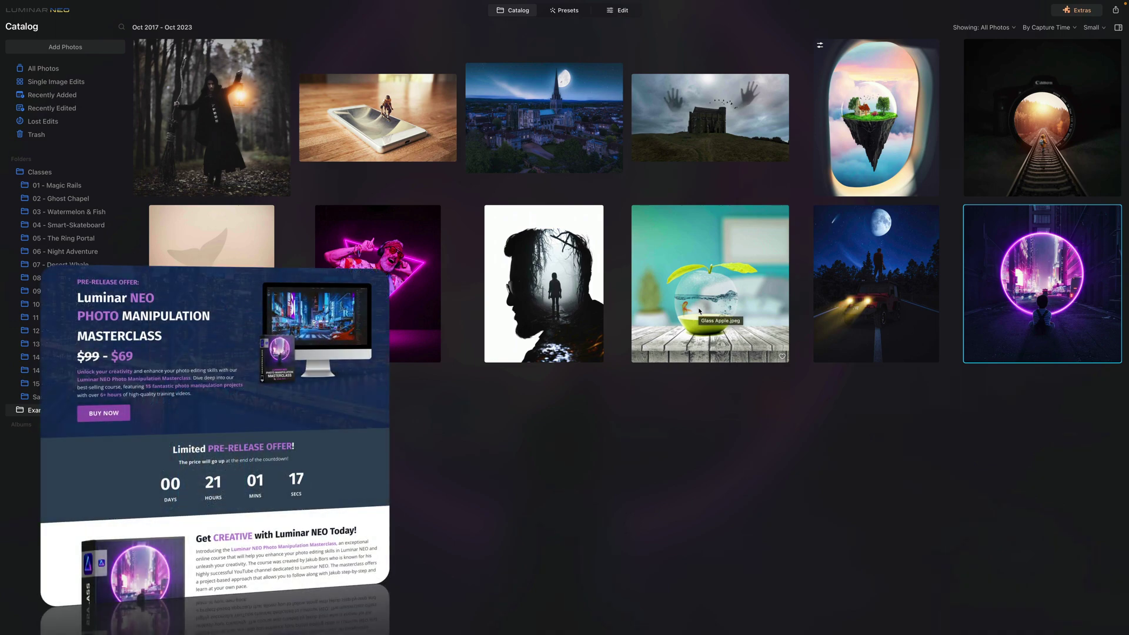